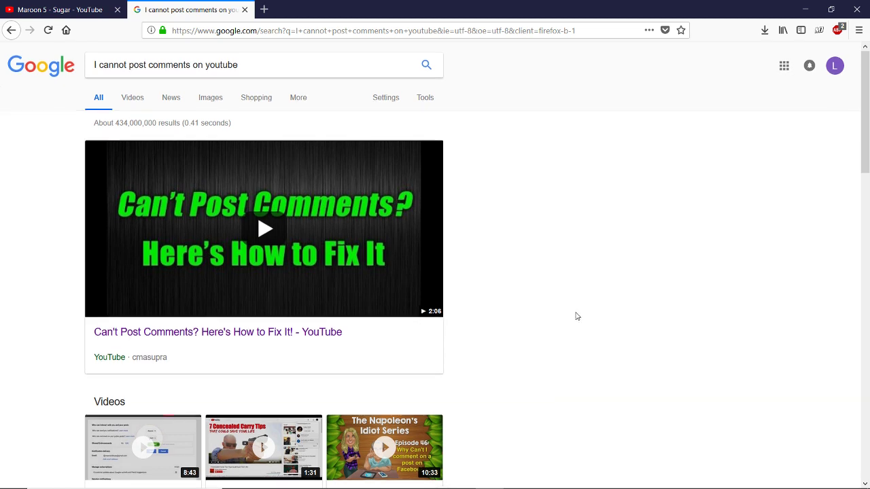
Look through the Google results for "I cannot post comments on youtube"
scroll(577, 316, down, 5)
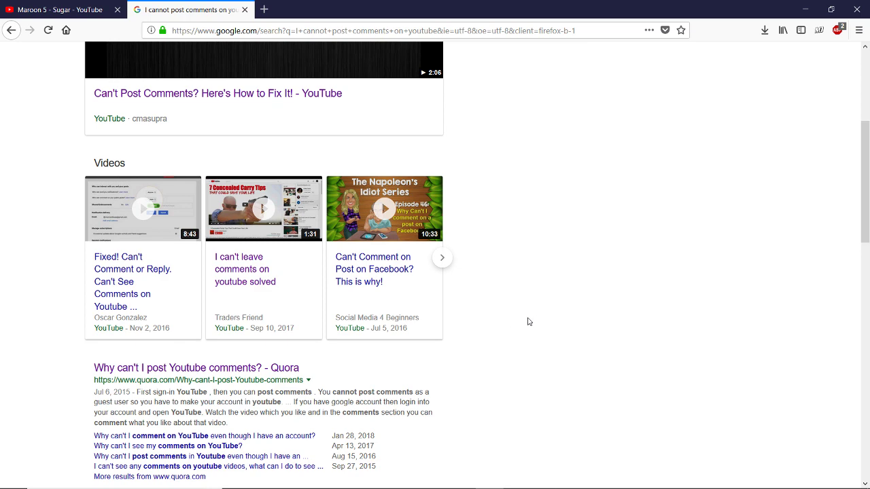
scroll(526, 323, down, 4)
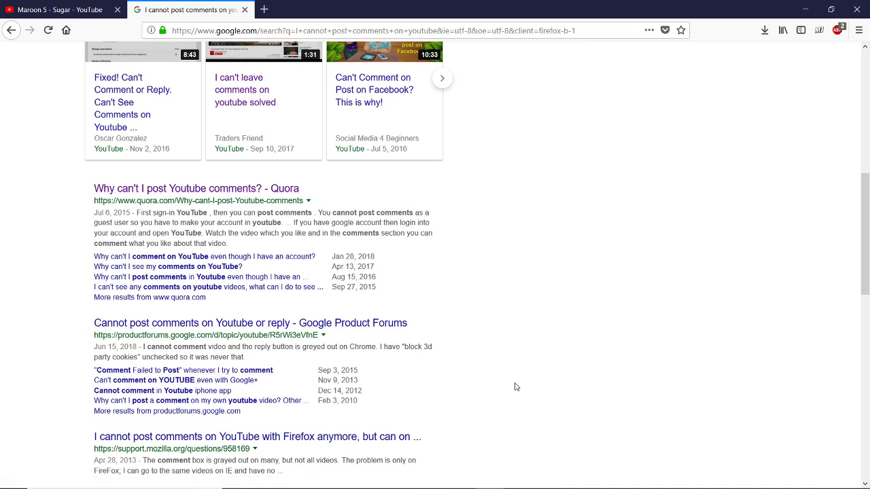
scroll(514, 387, down, 1)
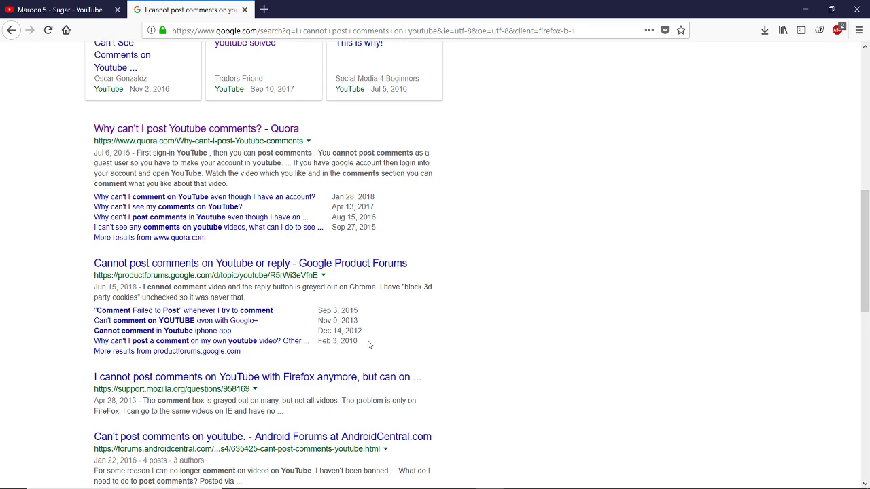
scroll(462, 339, up, 7)
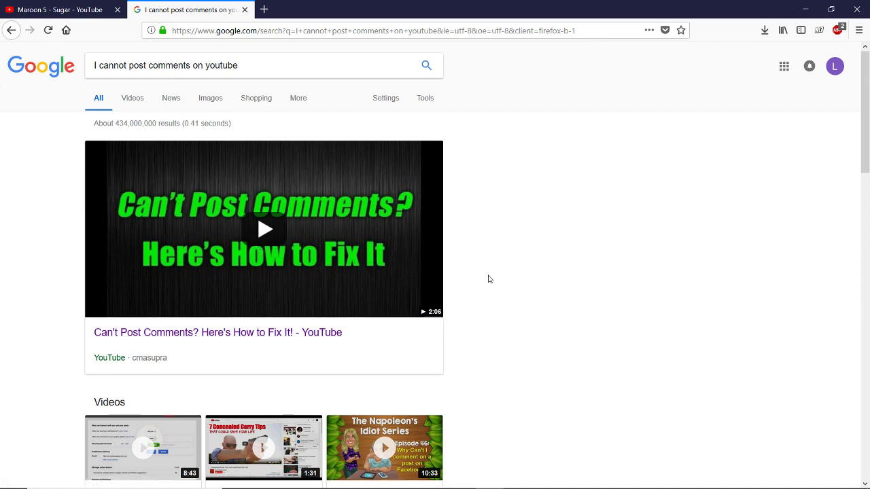
Check the comments section of the open Maroon 5 - Sugar YouTube video for a field to add a comment
click(51, 13)
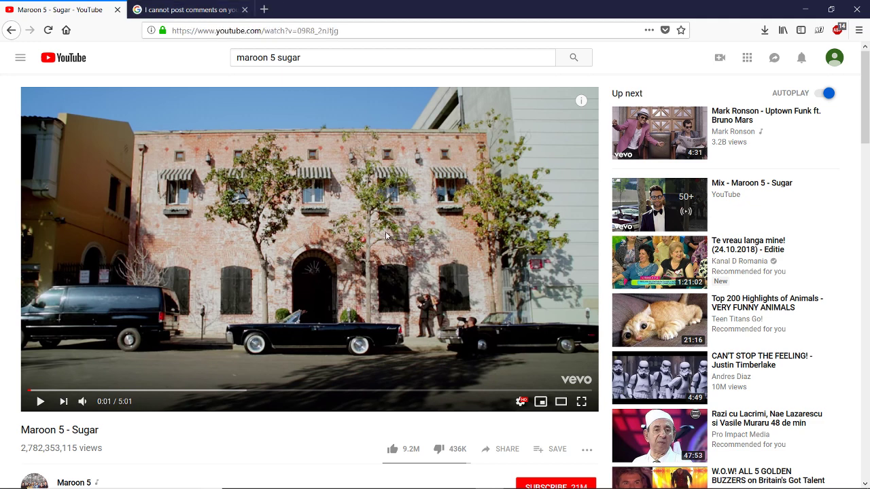
scroll(485, 357, down, 3)
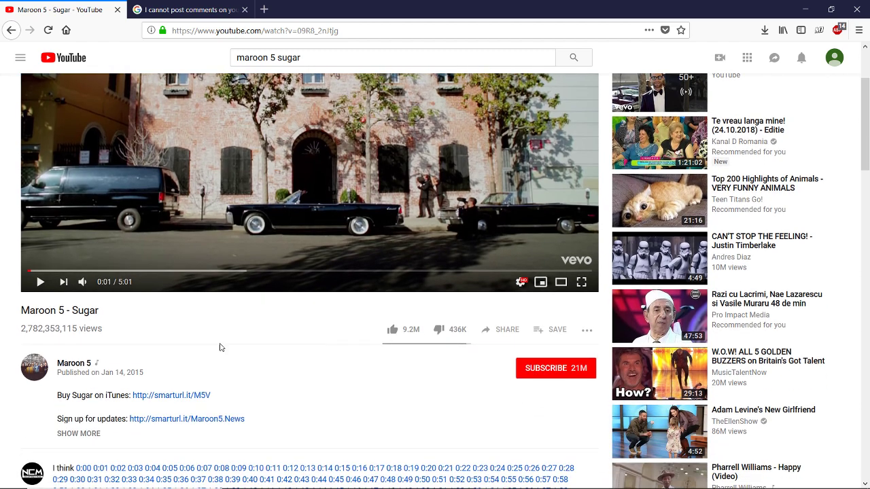
scroll(375, 388, down, 2)
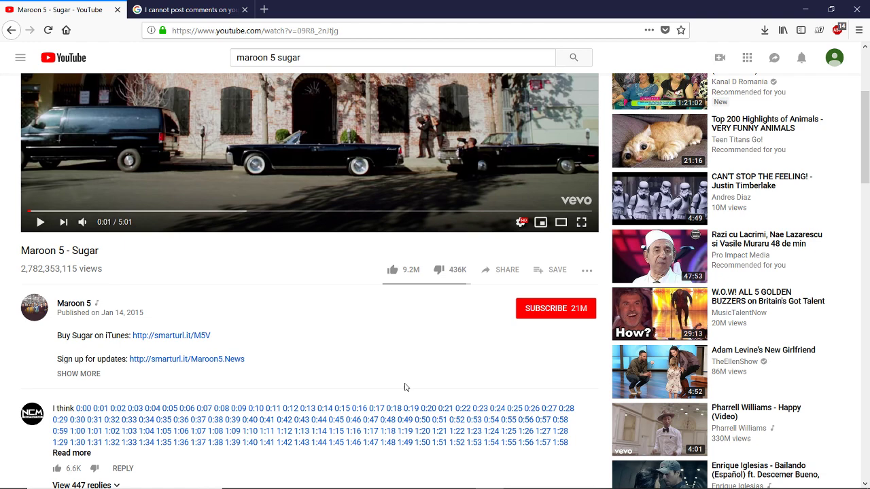
scroll(405, 385, down, 3)
scroll(404, 384, down, 2)
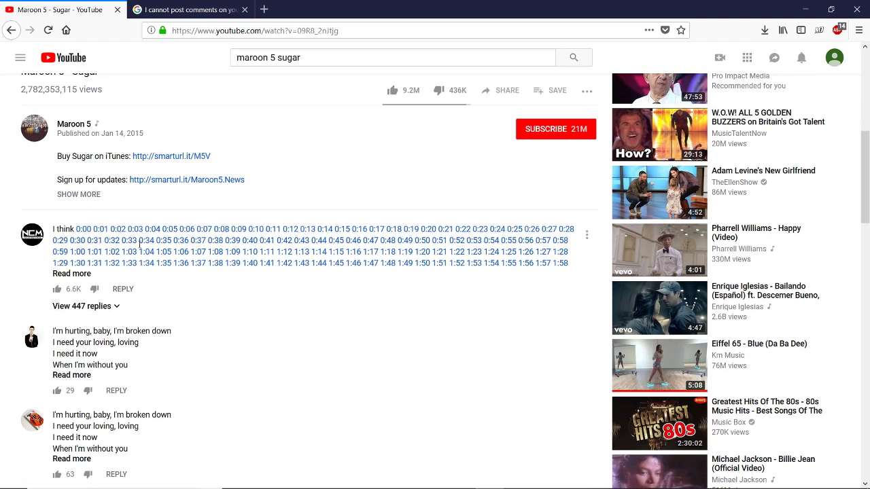
Draft the public reply "bbb" to the first comment and clear its text without posting
click(117, 290)
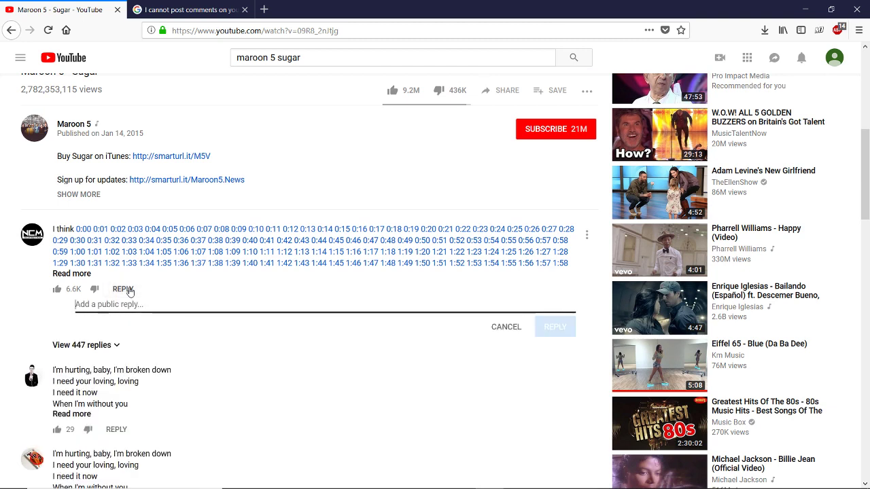
text(bbb)
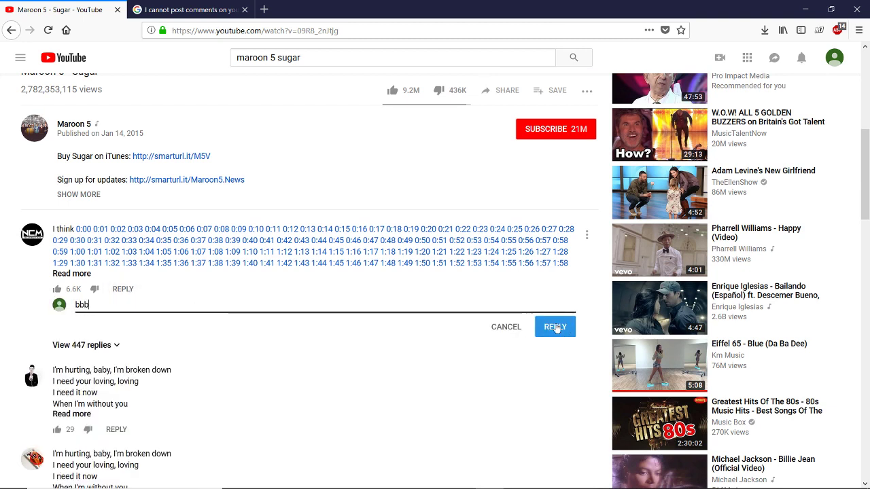
key(BackSpace)
key(BackSpace)
key(BackSpace)
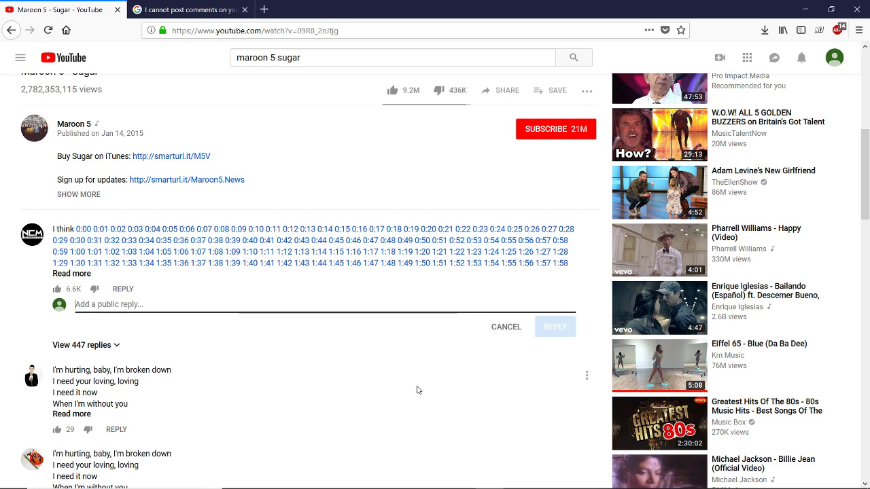
scroll(416, 389, up, 2)
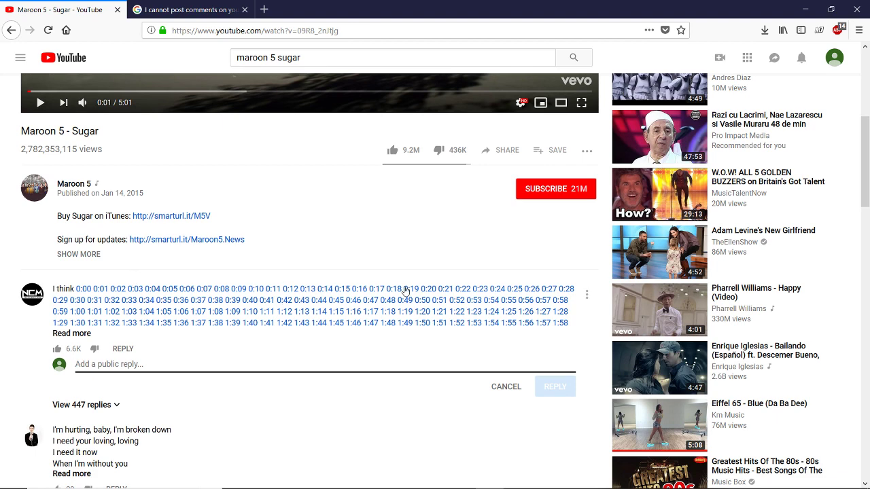
scroll(408, 293, up, 2)
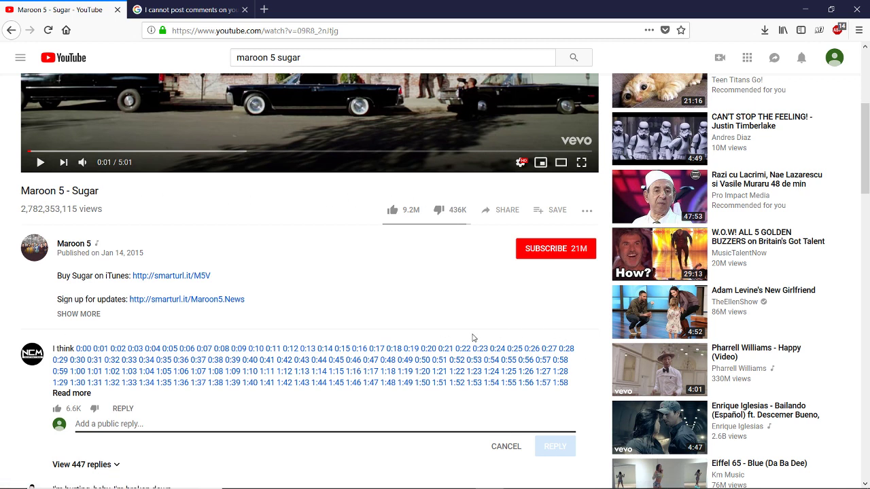
scroll(474, 338, up, 2)
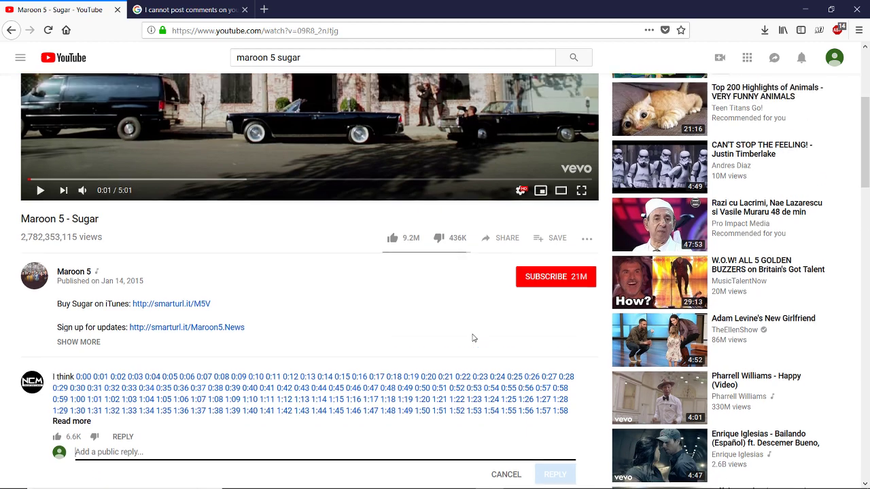
scroll(371, 352, up, 2)
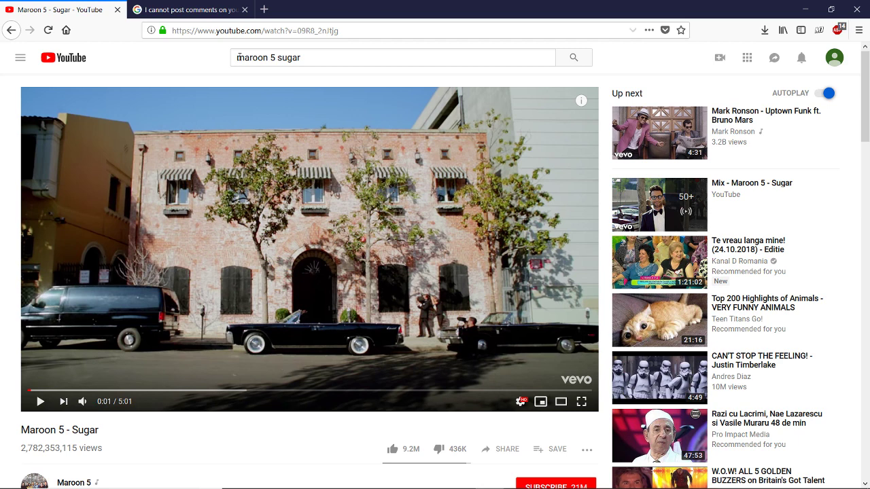
click(184, 9)
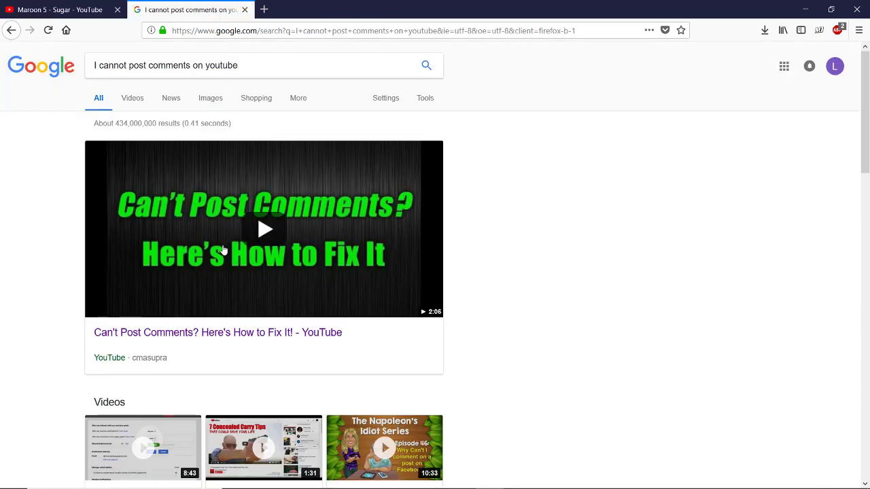
click(73, 12)
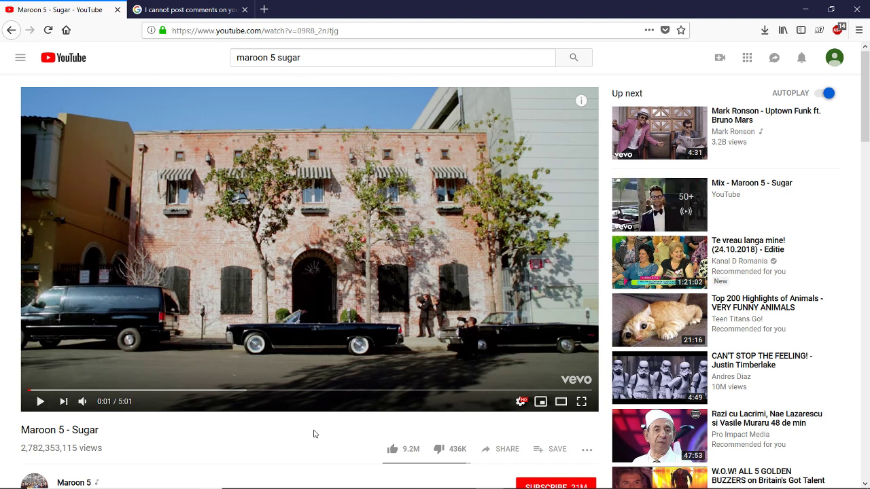
scroll(313, 434, down, 3)
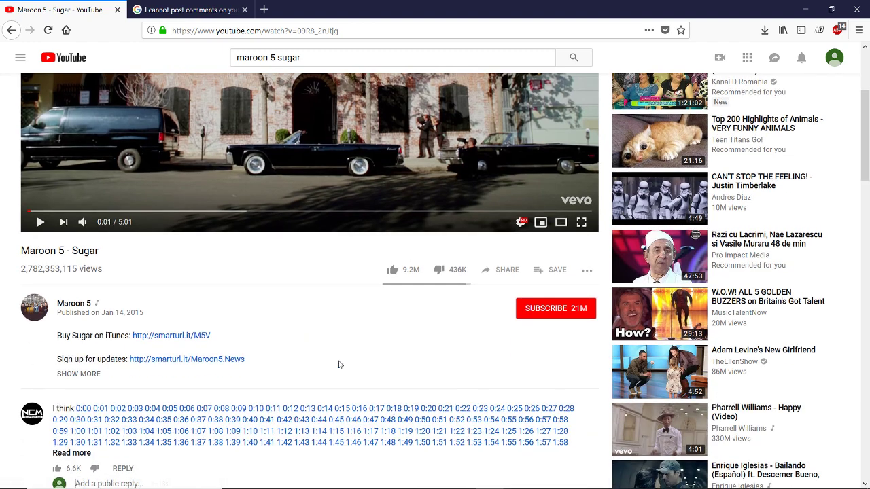
scroll(340, 365, up, 2)
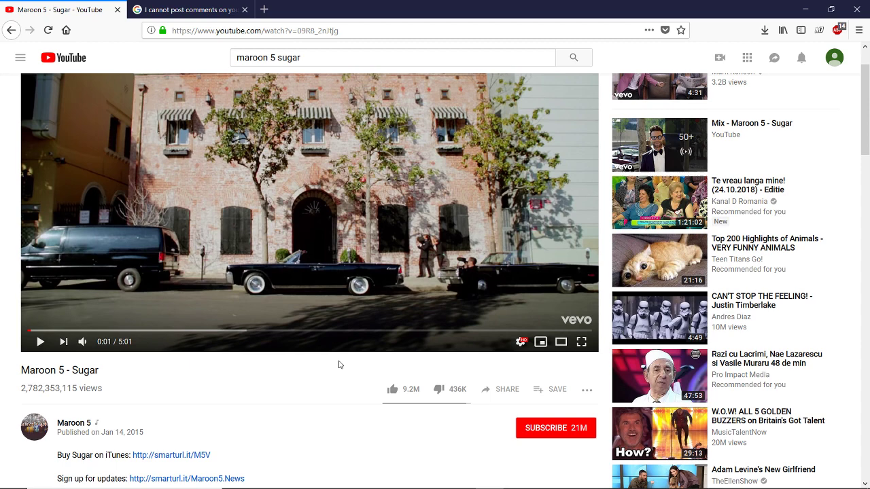
scroll(340, 365, up, 1)
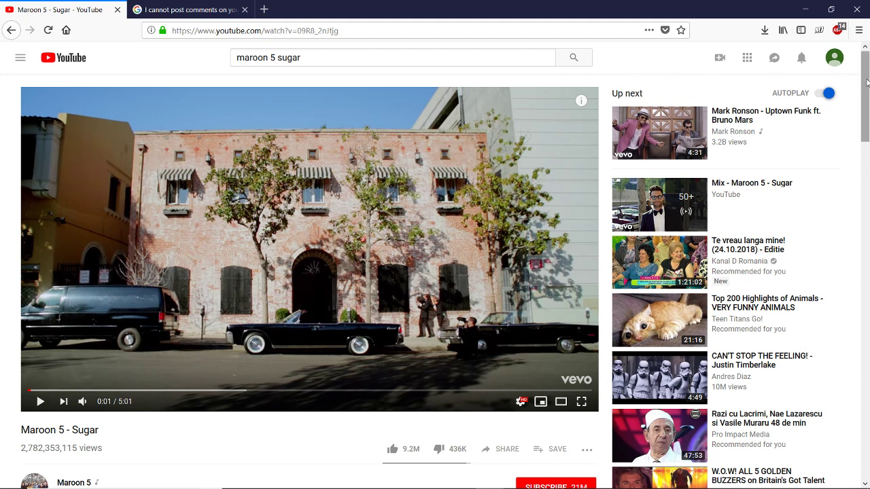
Open the YouTube account settings and view the account's additional features
click(835, 60)
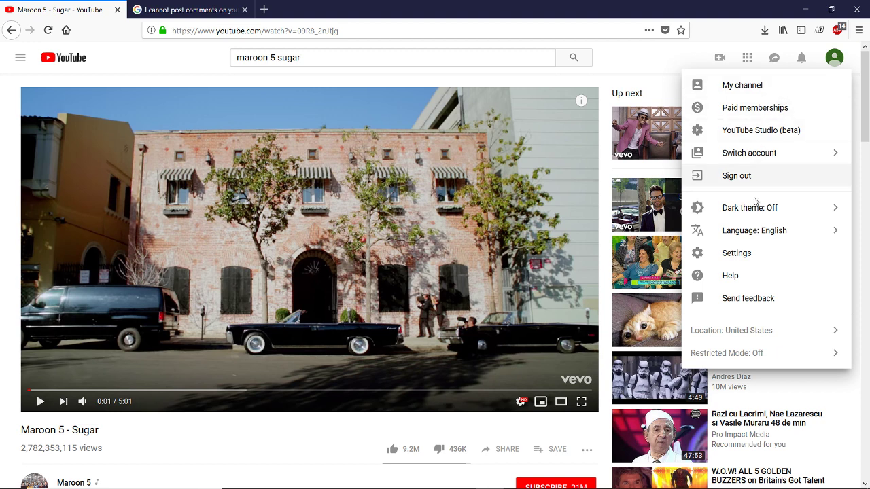
click(745, 254)
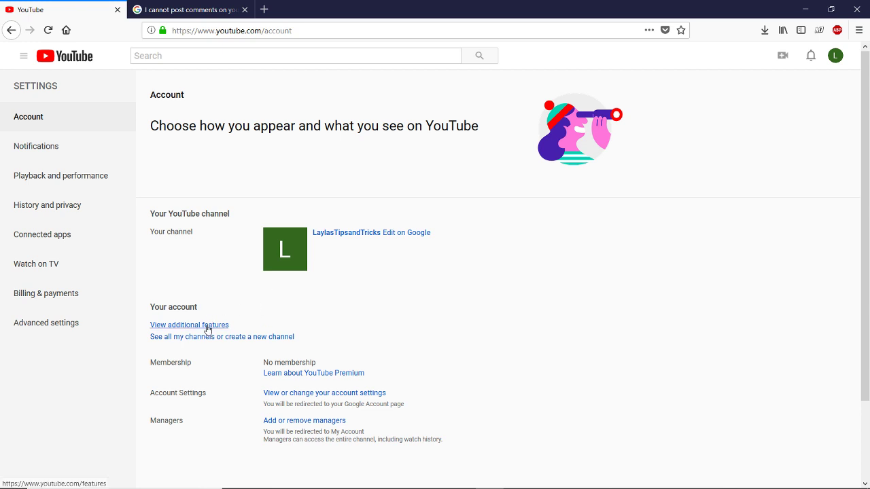
click(208, 330)
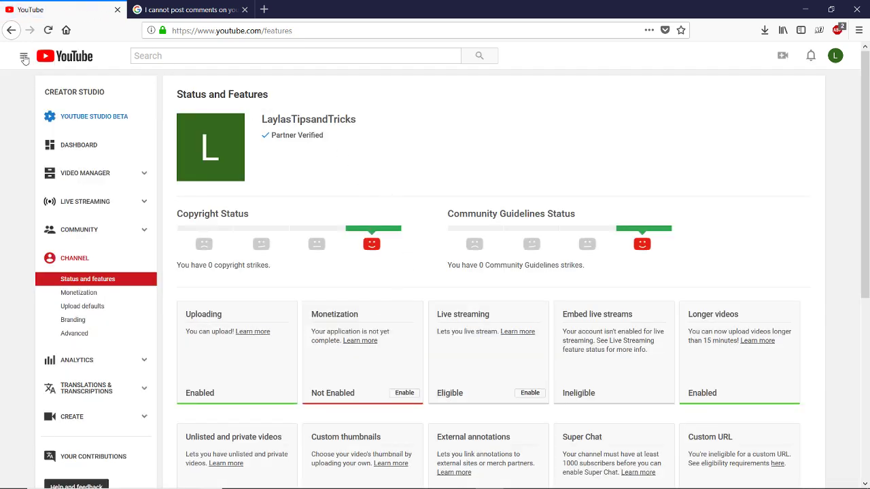
Go from the Status and Features page to the YouTube home page and browse its recommended videos
click(24, 58)
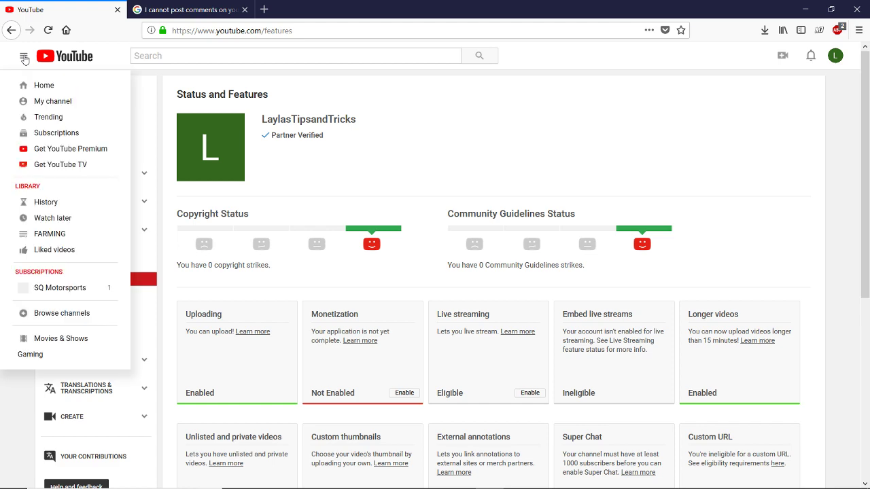
click(45, 90)
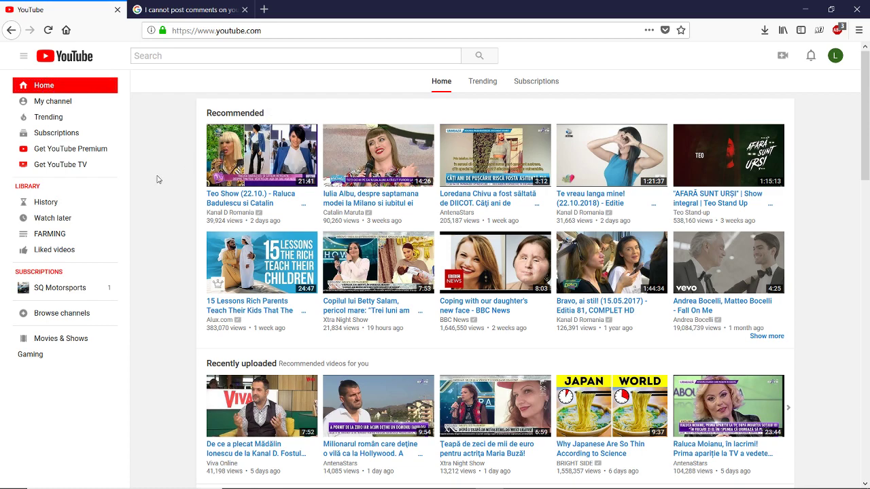
scroll(157, 180, down, 10)
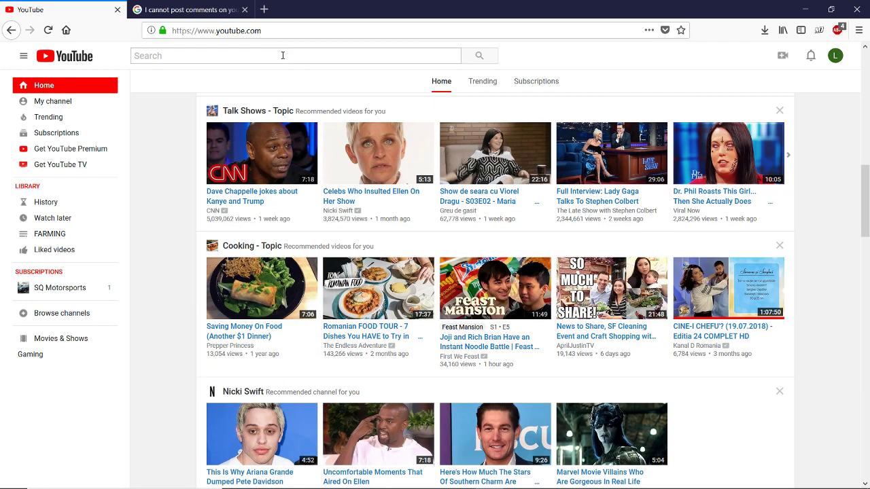
Find and open the Maroon 5 - Sugar video through a search for "maroon 5 sugar", and pause its playback
click(283, 56)
text(maroon 5)
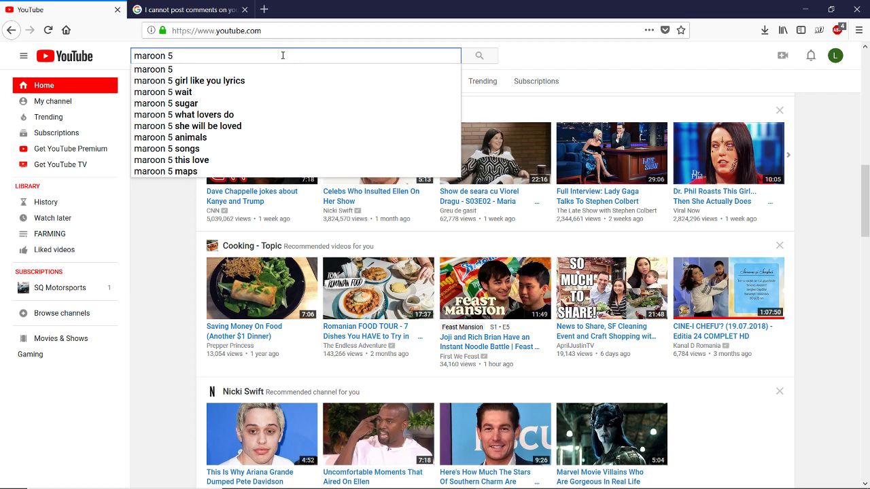
click(252, 105)
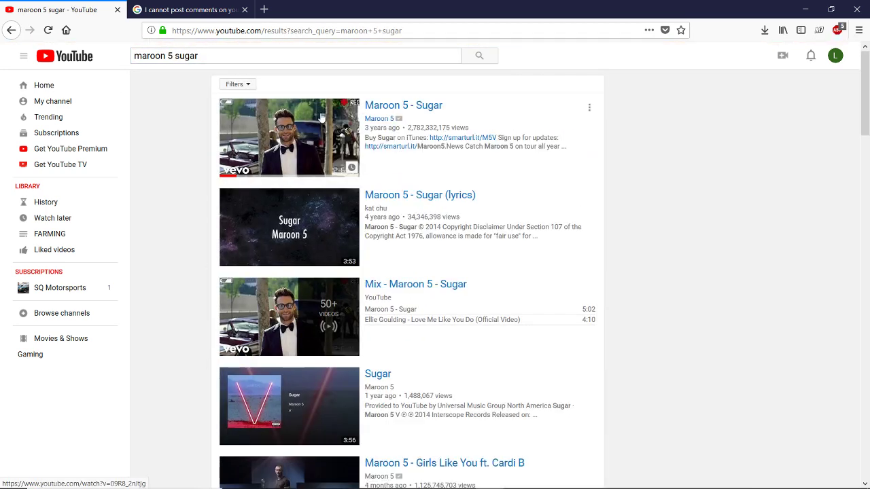
click(296, 137)
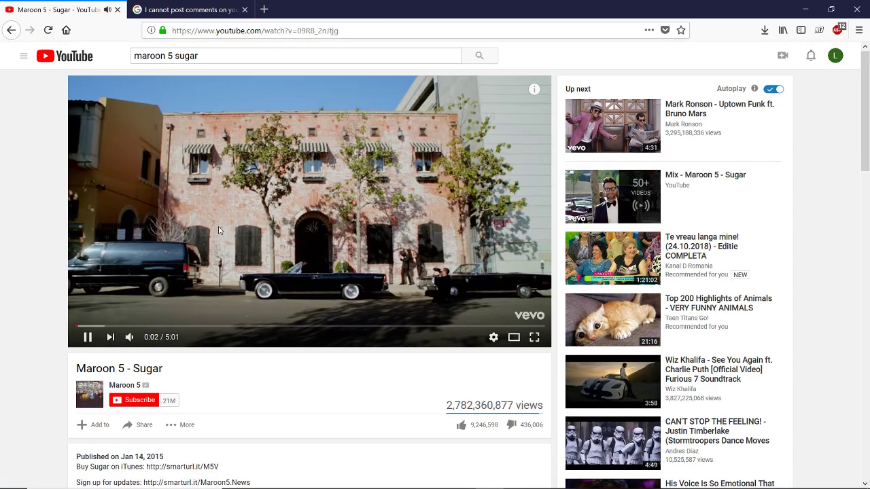
scroll(218, 228, down, 4)
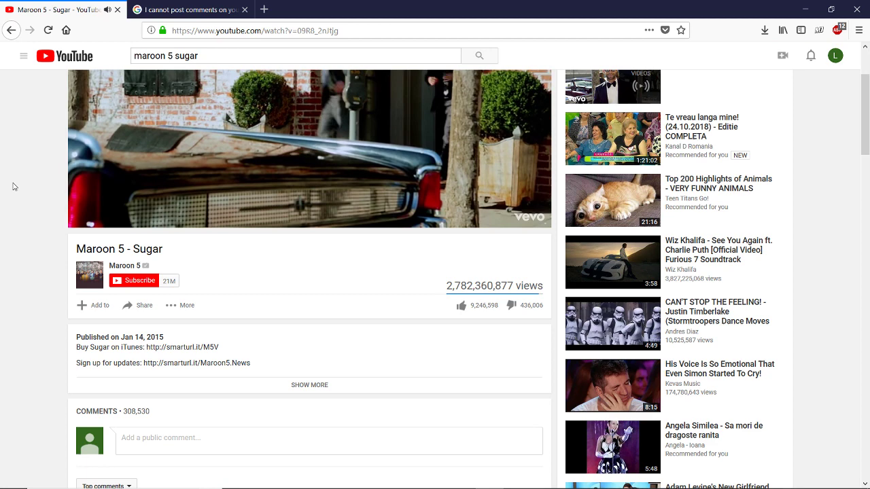
click(87, 217)
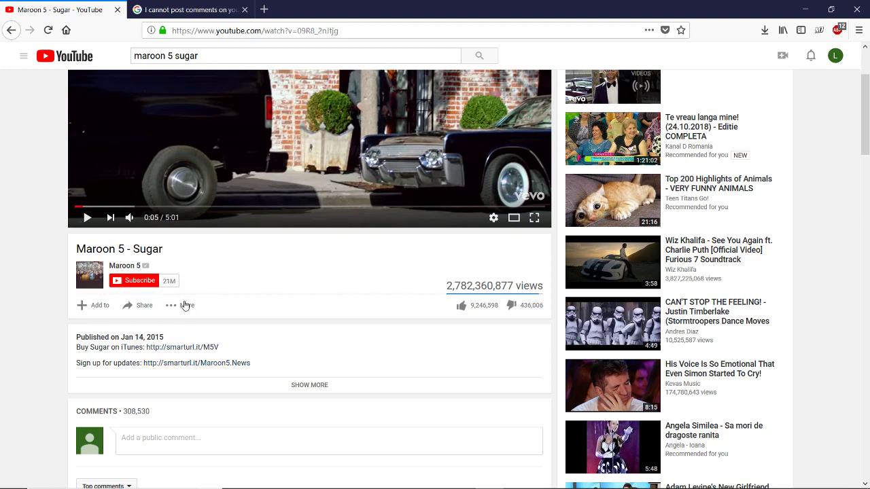
Draft the public comment "bbb" under the Maroon 5 - Sugar video and clear its text without posting
scroll(305, 332, down, 5)
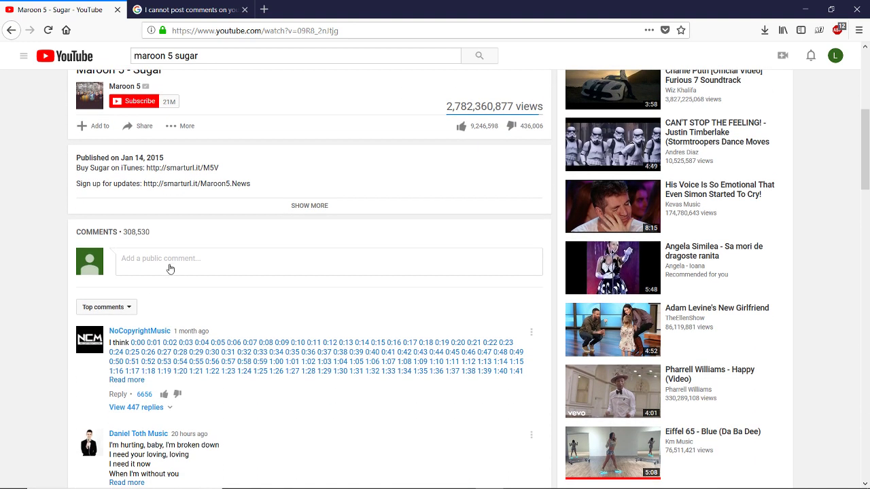
click(168, 260)
text(bbb)
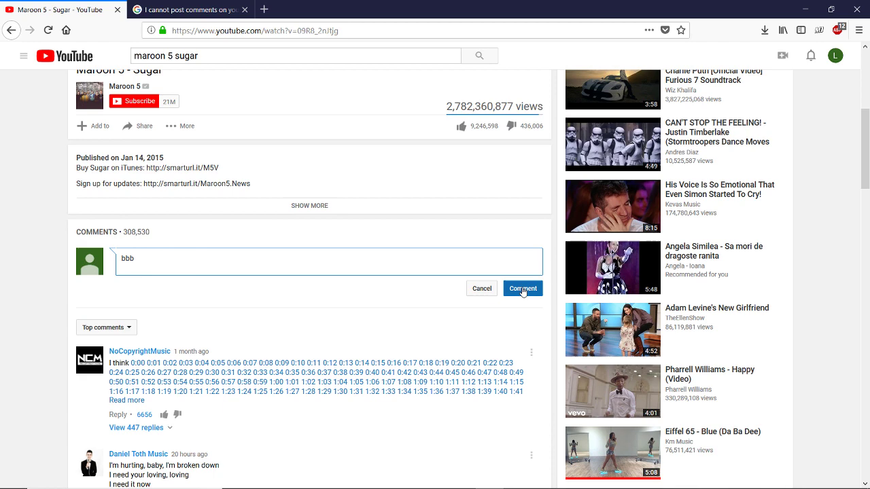
key(BackSpace)
key(BackSpace)
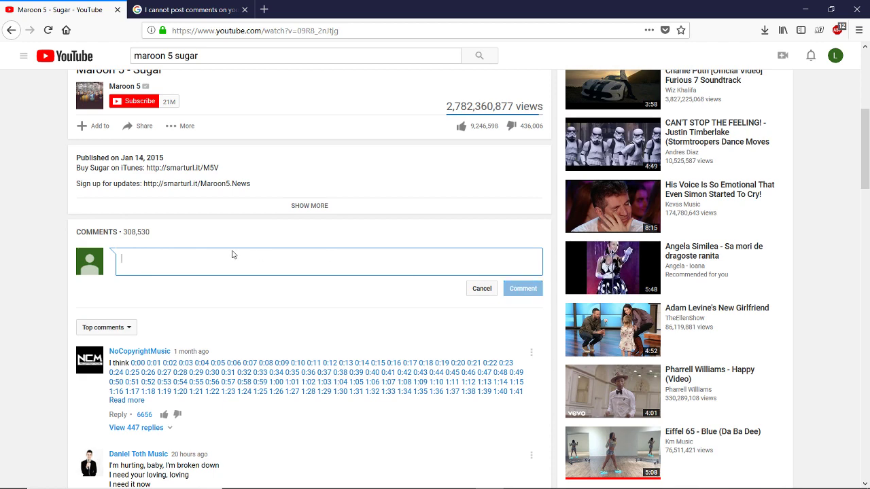
Open an empty public reply to the first comment and return to the video player
scroll(233, 255, down, 3)
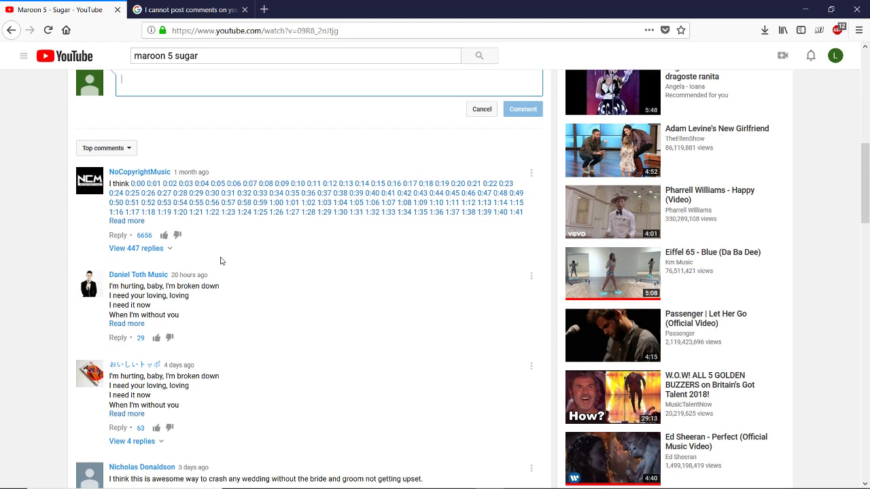
click(117, 238)
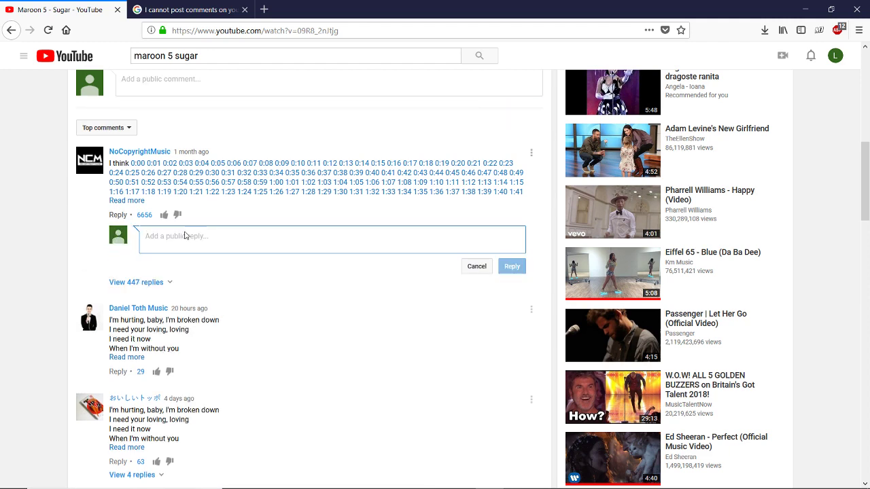
scroll(208, 252, up, 2)
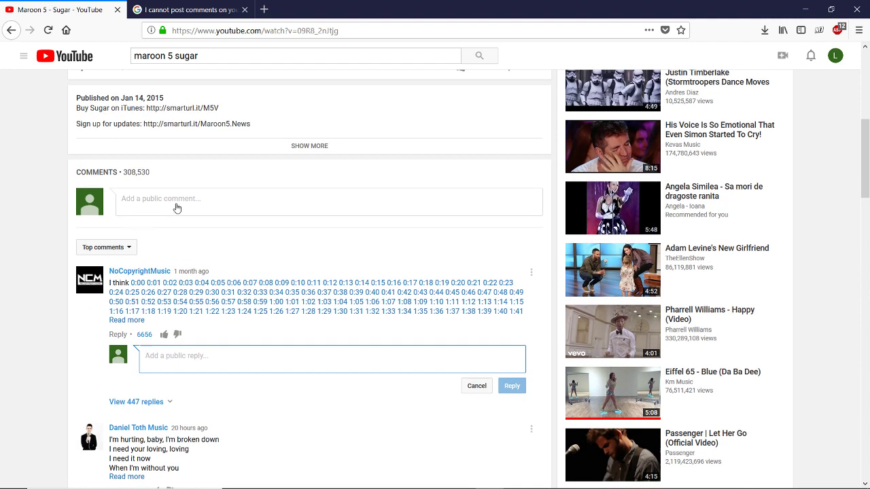
scroll(322, 256, up, 2)
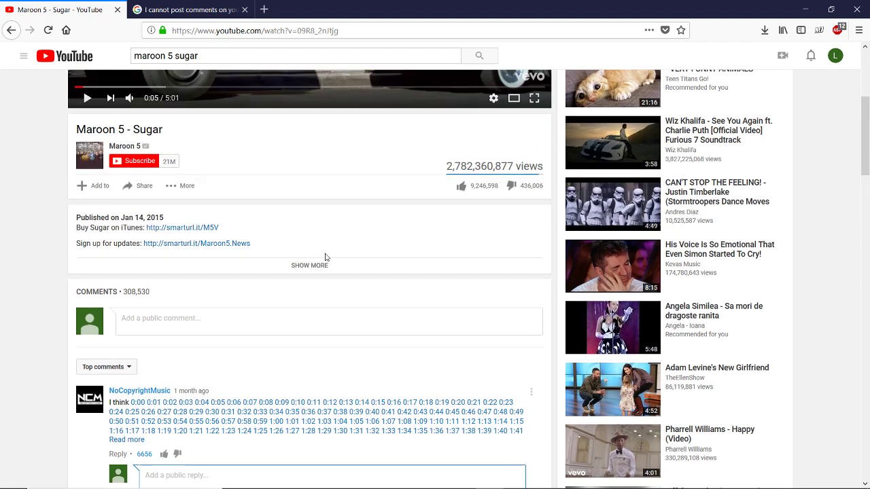
scroll(325, 257, up, 3)
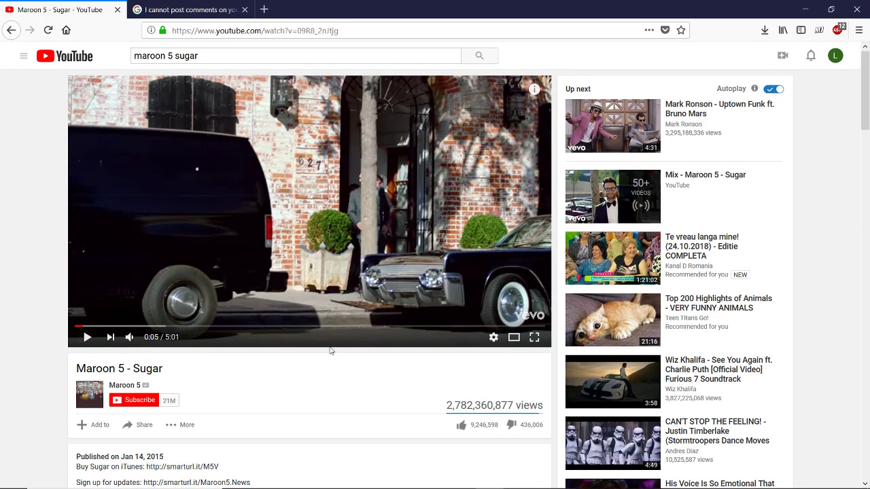